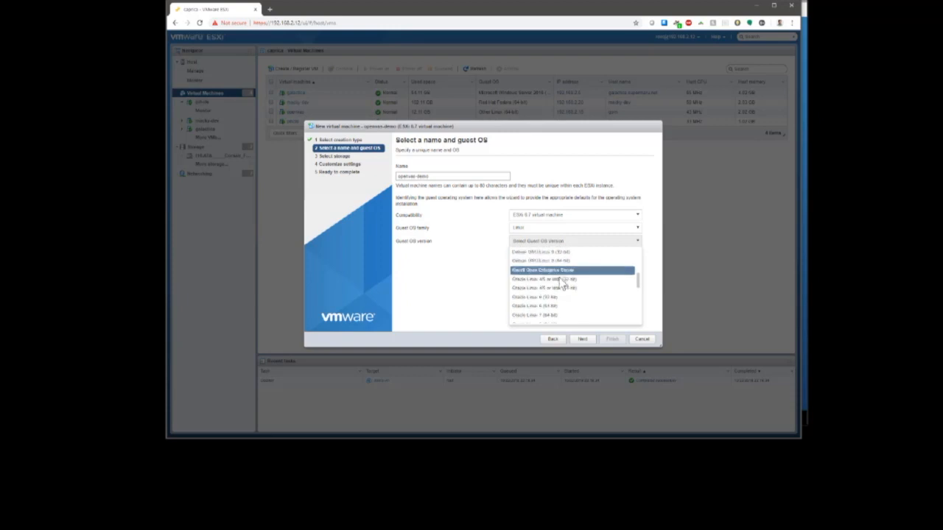
scroll(561, 287, down, 5)
- Choose Other Linux (64-bit) as the guest OS version and keep the first datastore
scroll(561, 313, up, 6)
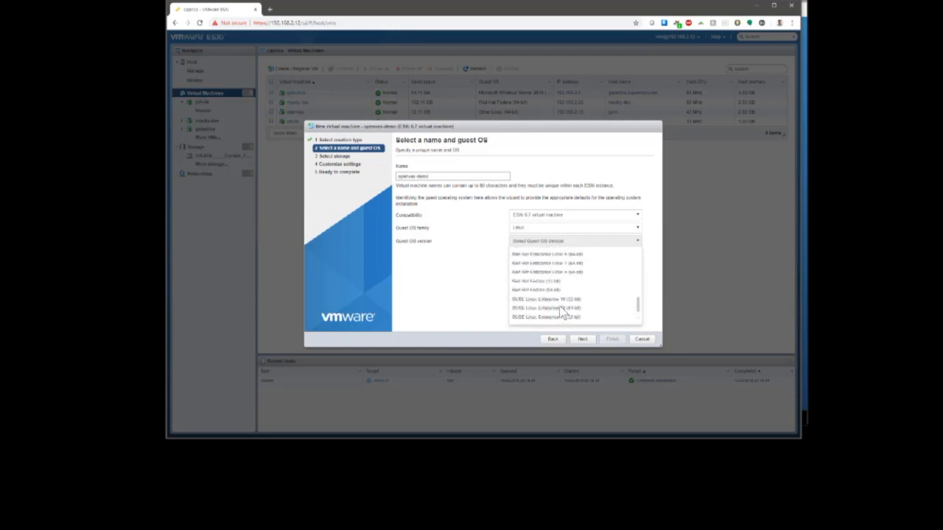
click(559, 309)
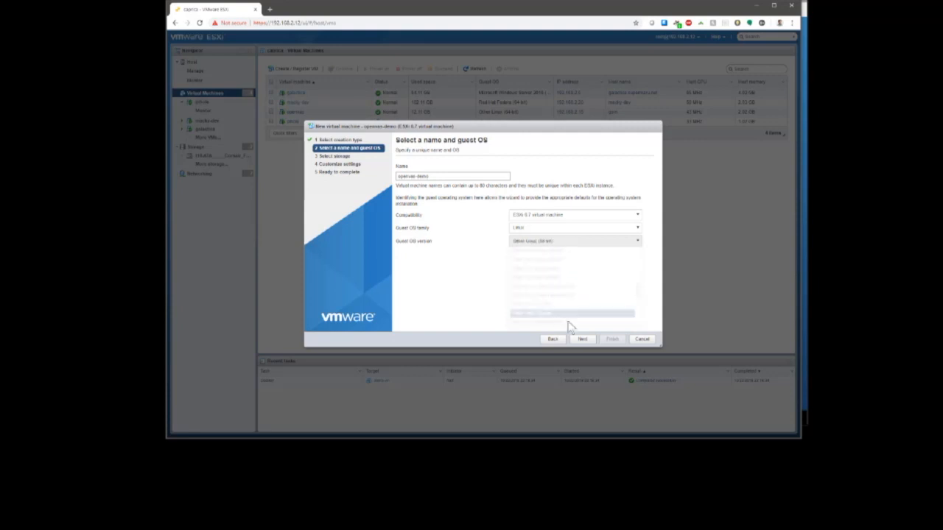
click(586, 343)
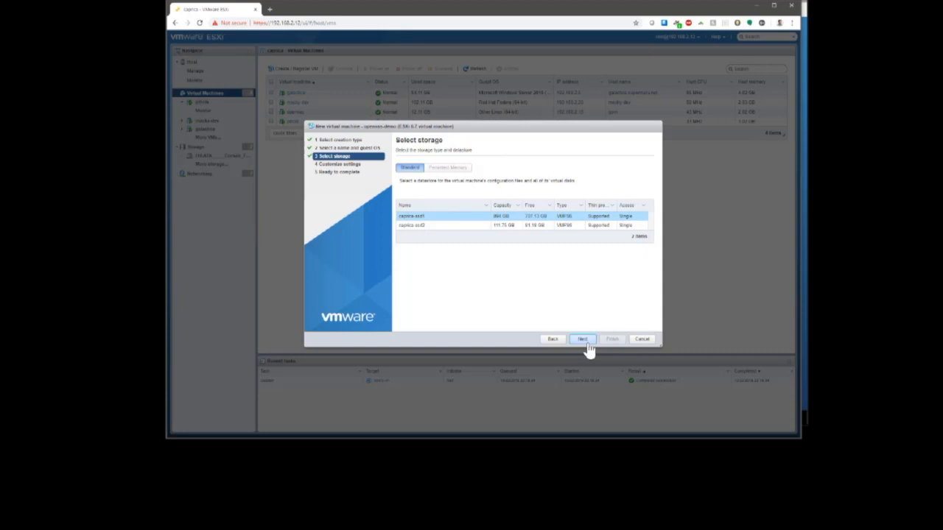
click(586, 343)
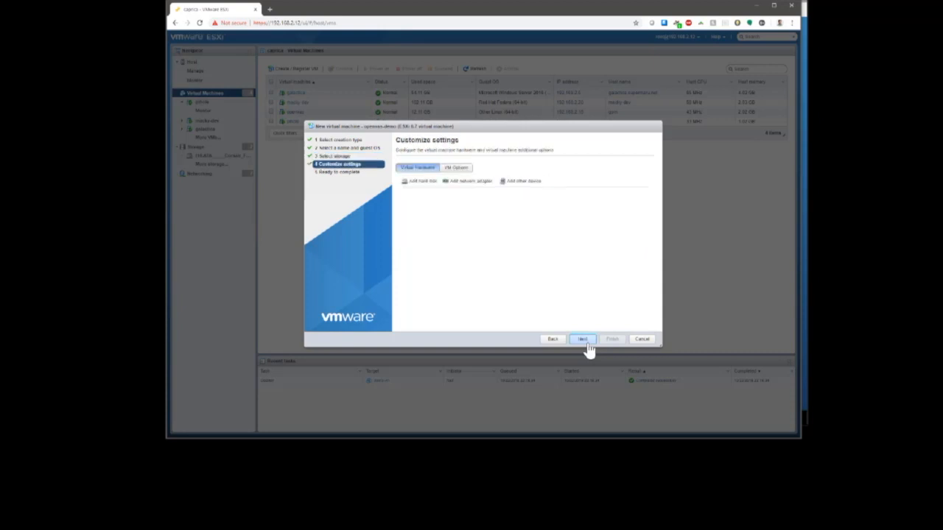
- Give the VM 2 CPUs, 2 GB of memory and a 24 GB hard disk
click(503, 196)
click(497, 210)
click(537, 210)
click(534, 228)
text(7)
click(498, 223)
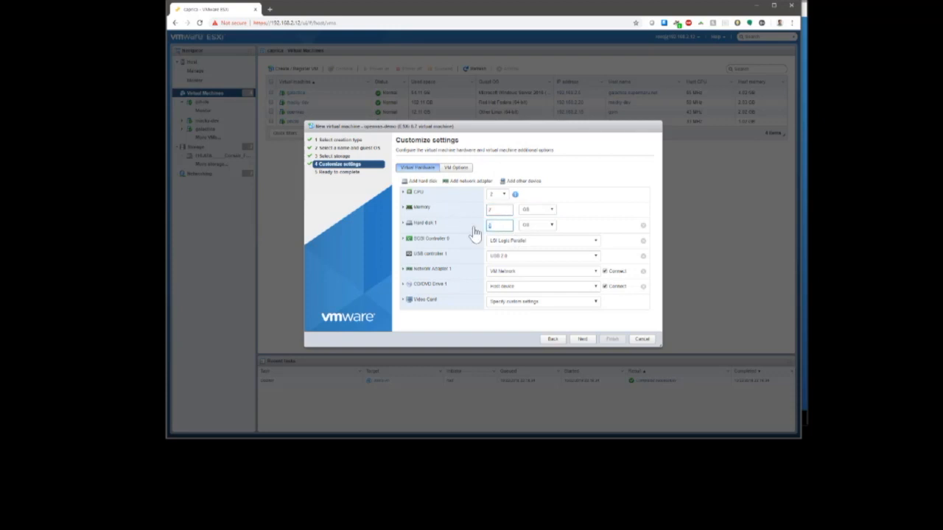
text(30)
drag(506, 226, 475, 231)
click(587, 163)
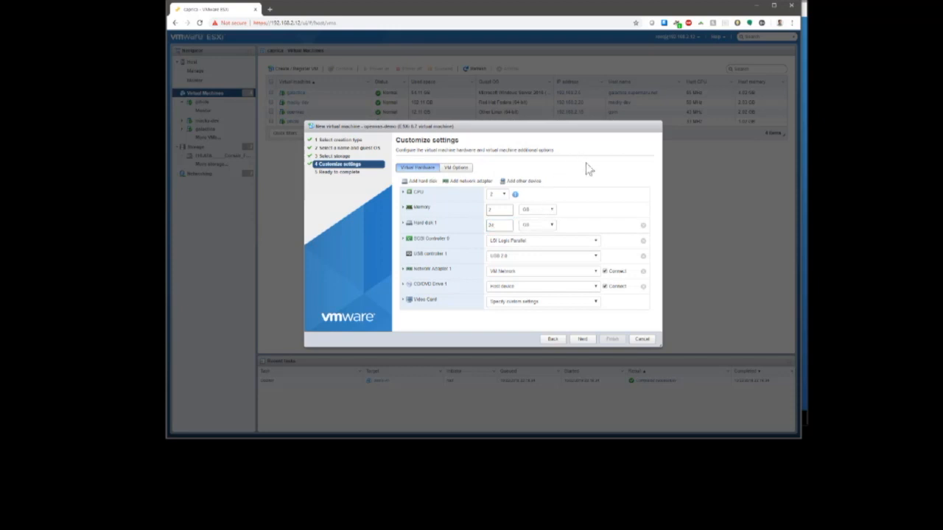
- Use the datastore ISO capriox-ssd2/iso/gsm-ce-4.2.20.iso for CD/DVD Drive 1
click(584, 293)
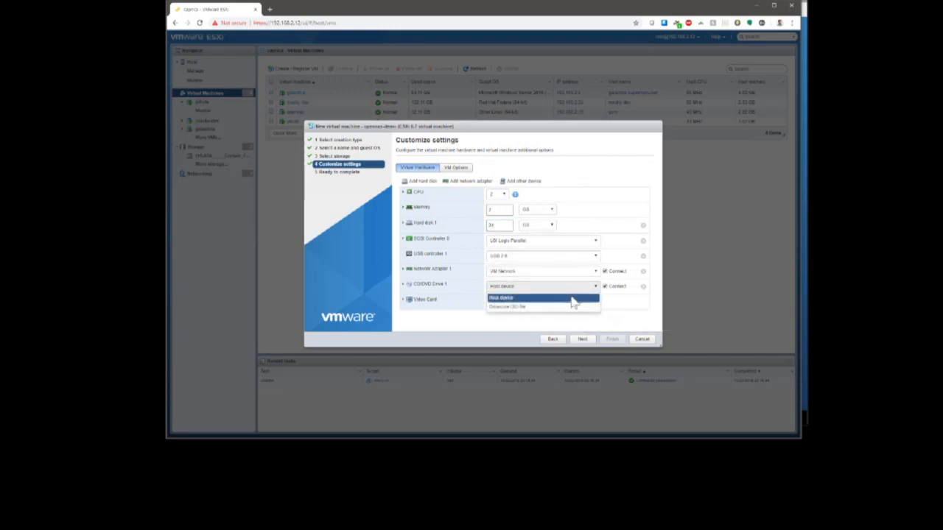
click(552, 307)
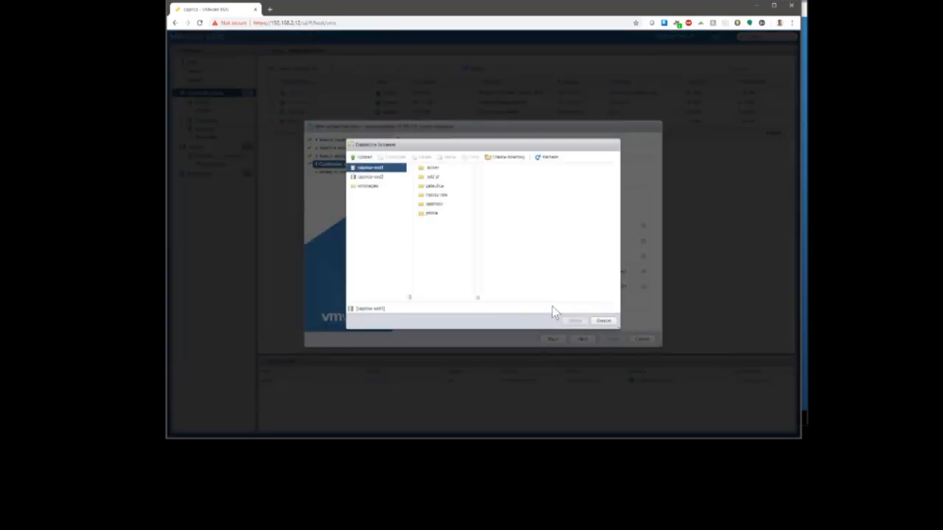
click(368, 179)
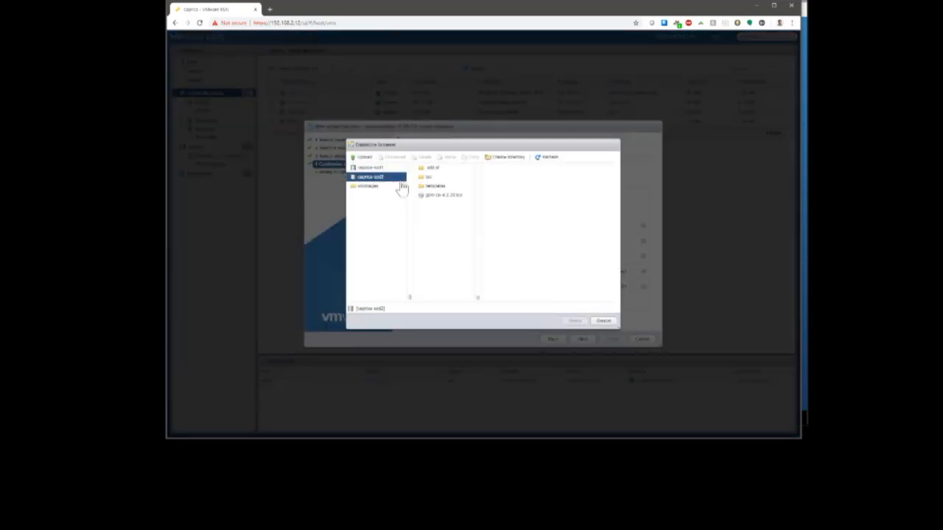
click(431, 178)
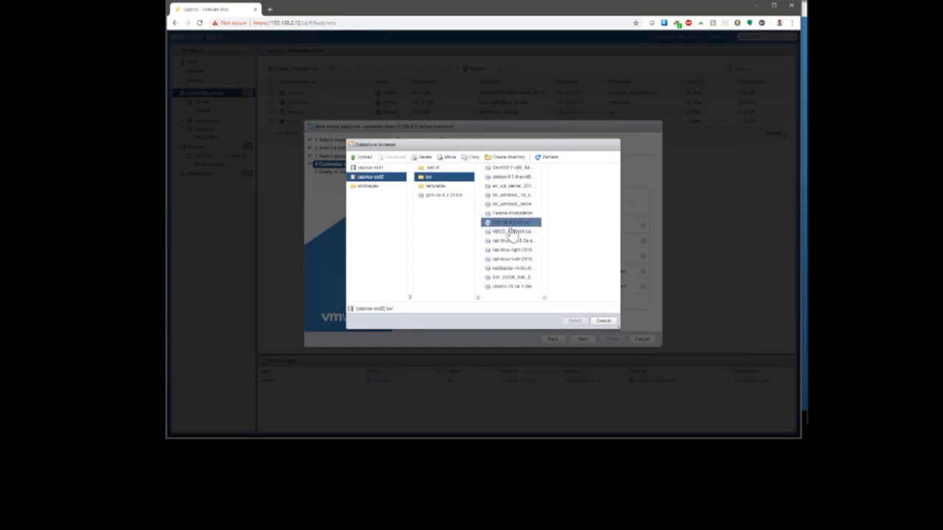
click(511, 223)
click(575, 321)
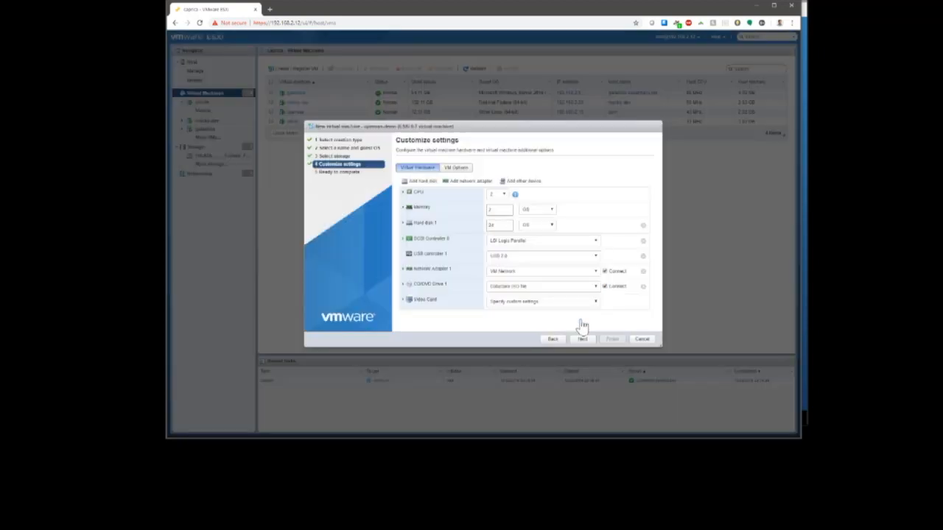
- Finish creating the openvas-demo VM, then power it on and open its console
click(581, 340)
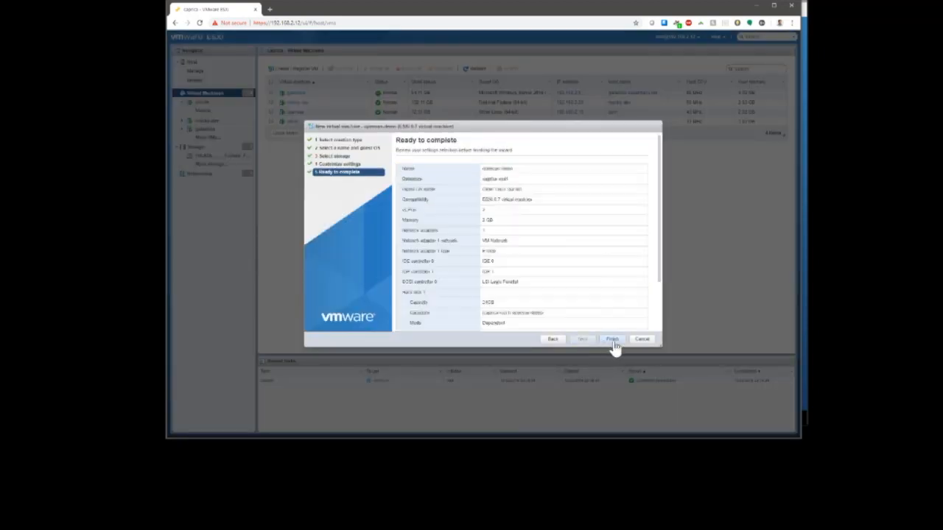
click(612, 339)
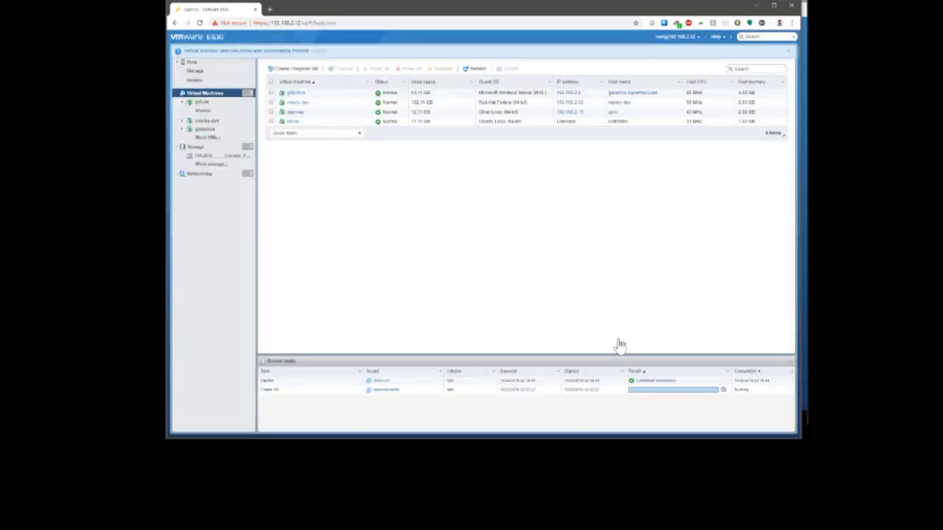
click(303, 122)
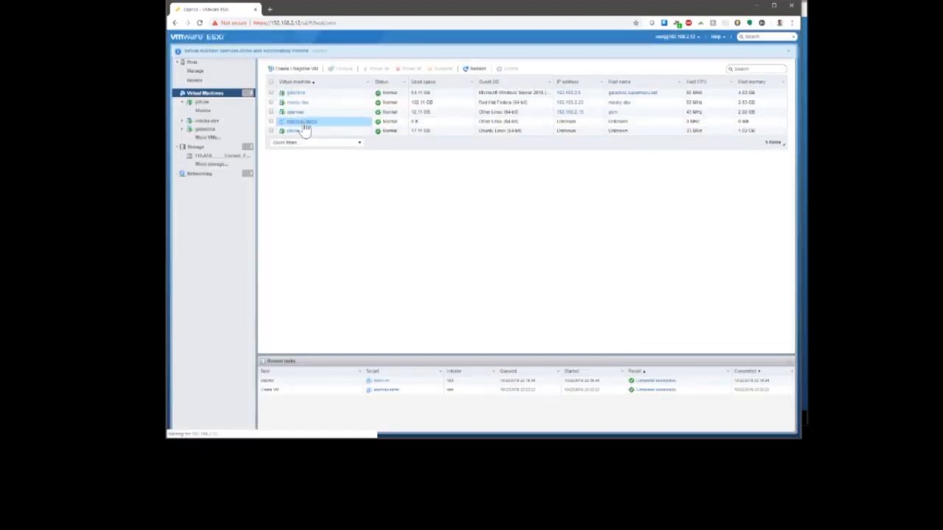
click(318, 107)
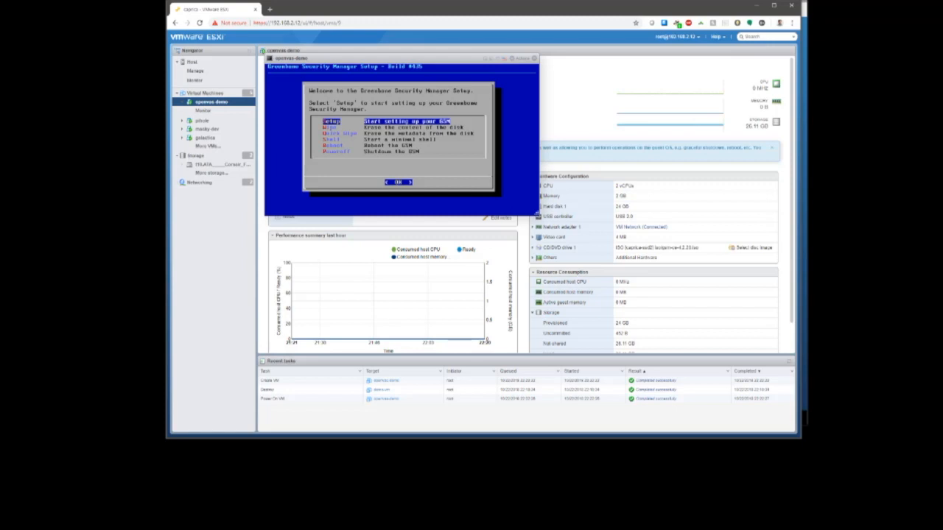
- Choose Setup and answer Yes to install GSM-CE, formatting the virtual disk
key(Return)
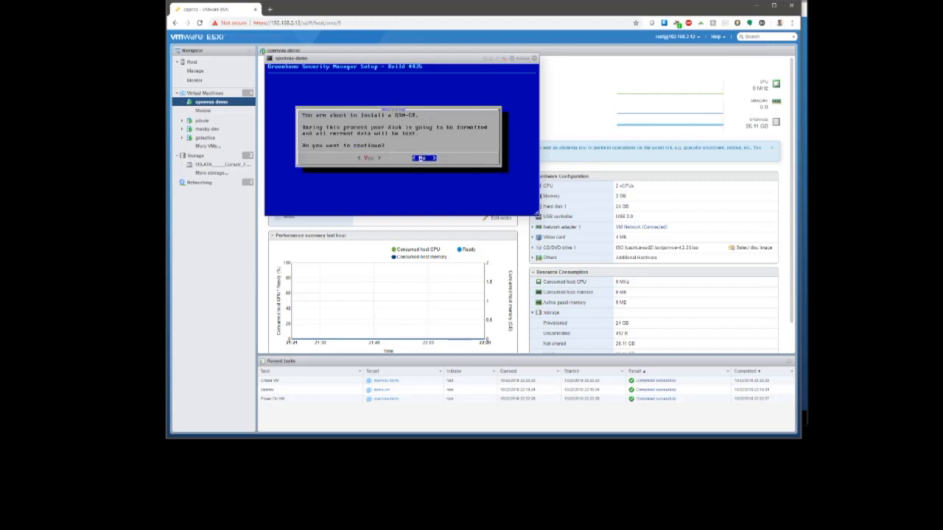
key(Left)
key(Return)
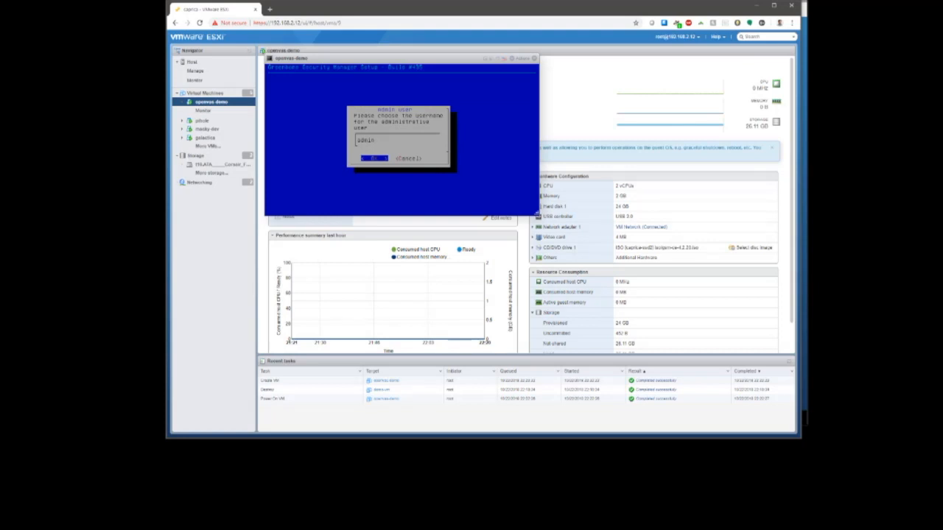
- Accept admin as the administrative username and set its password
key(Return)
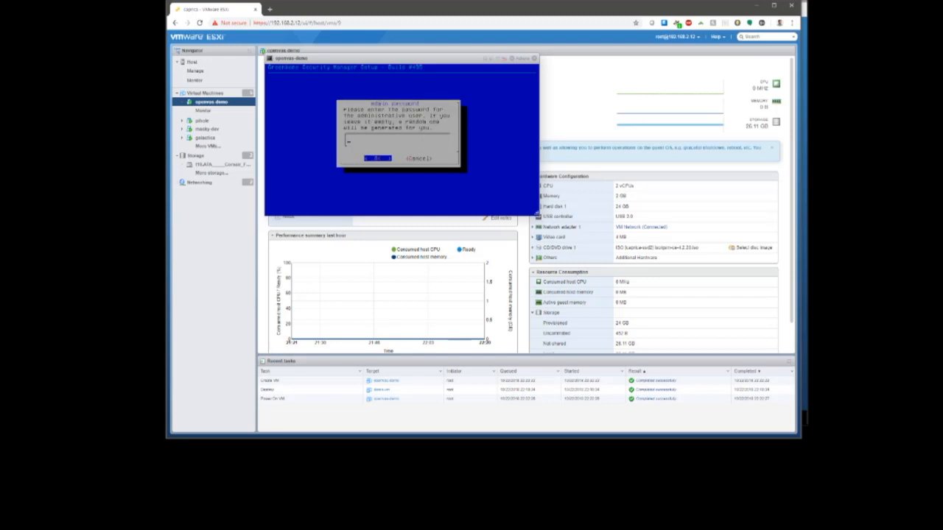
text(password)
key(Return)
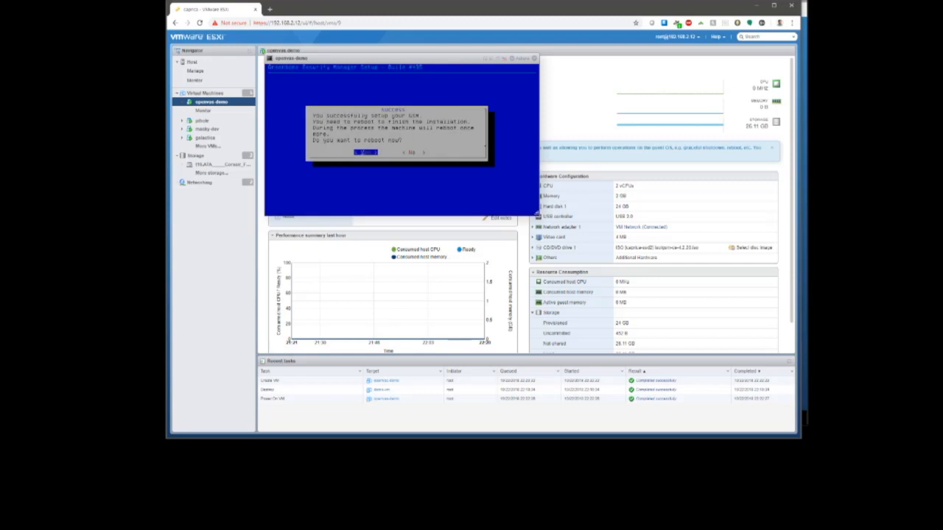
- Reboot the VM now and eject the installation CD-ROM
key(Return)
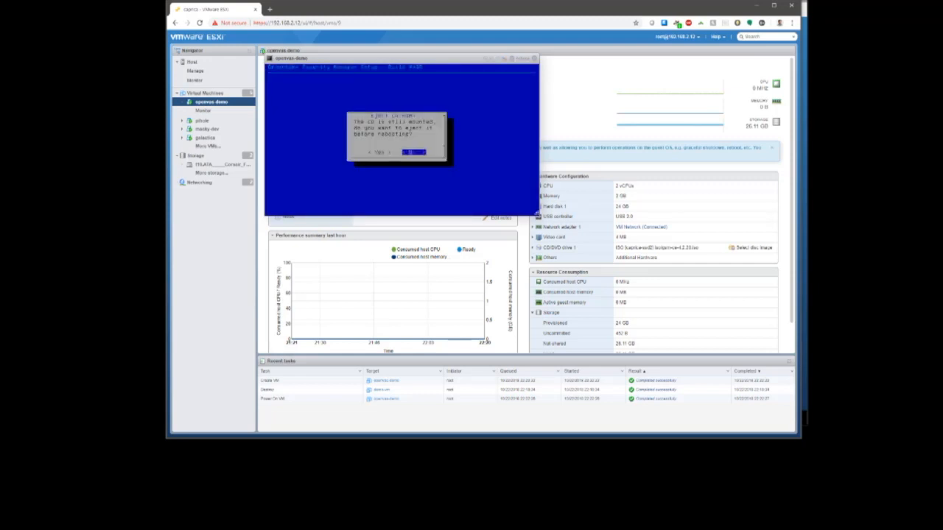
key(Left)
key(Return)
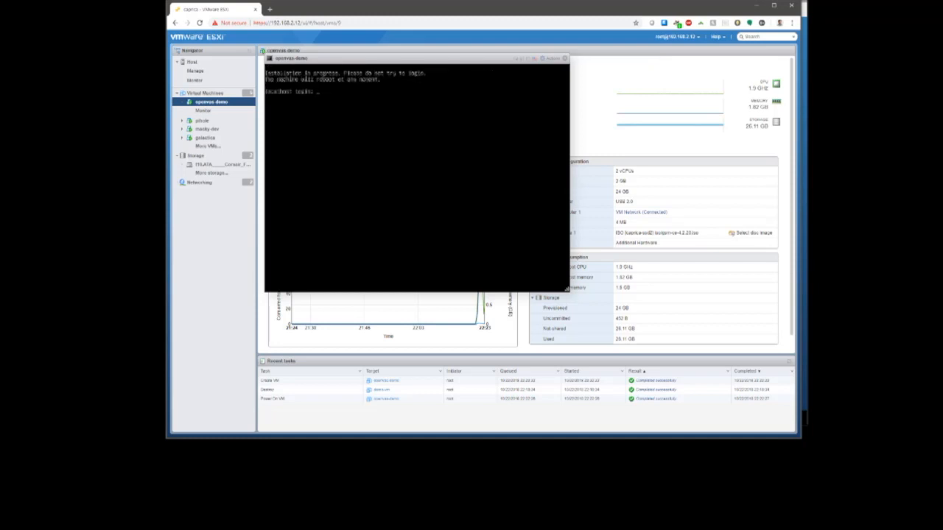
- Log in at the gsm console prompt as admin
text(admin)
key(Return)
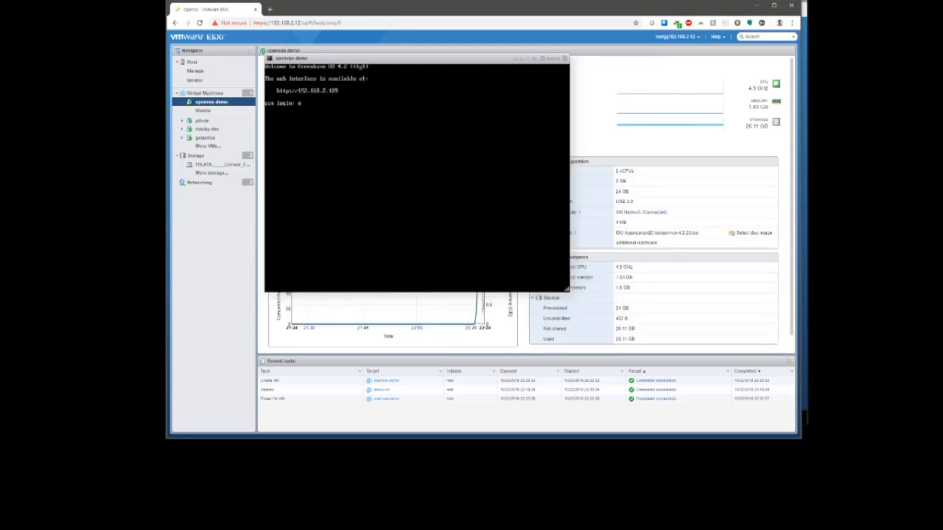
- Submit the login and agree to complete setup by creating a web admin account
text(min)
key(Return)
key(Return)
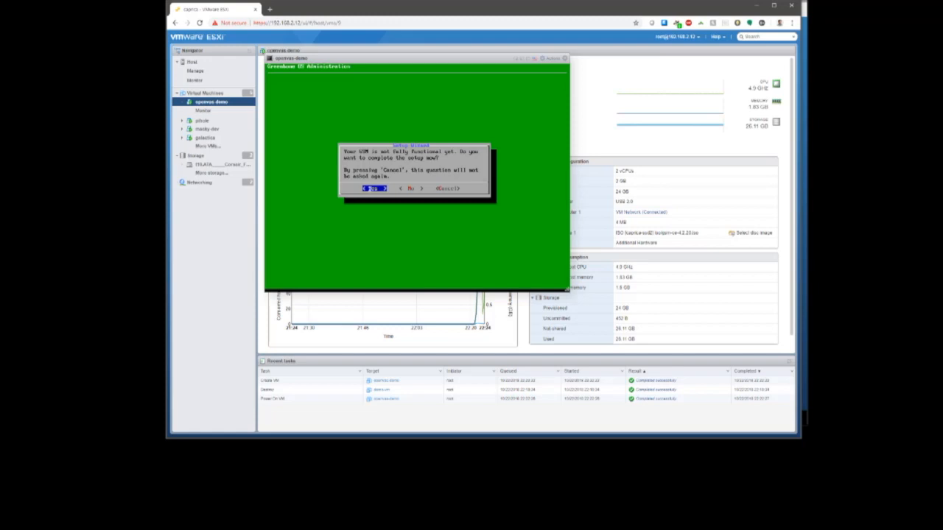
key(Return)
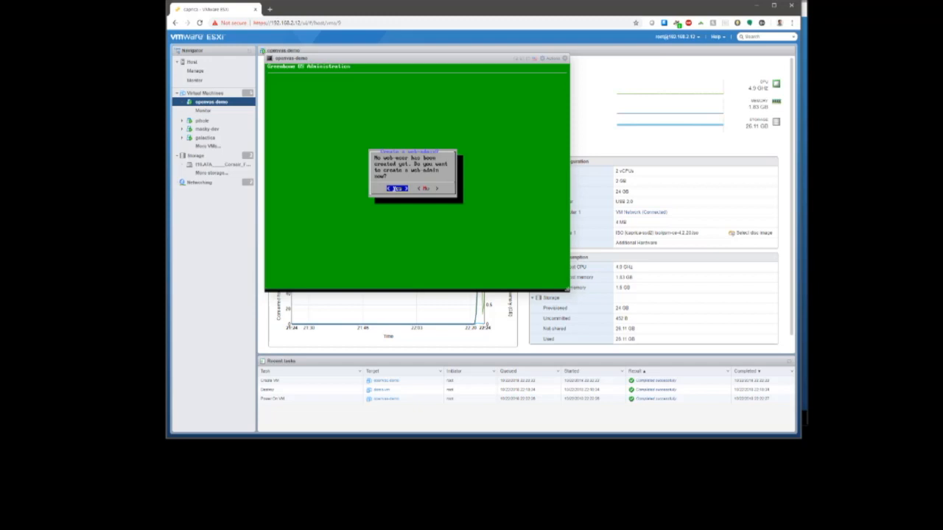
key(Return)
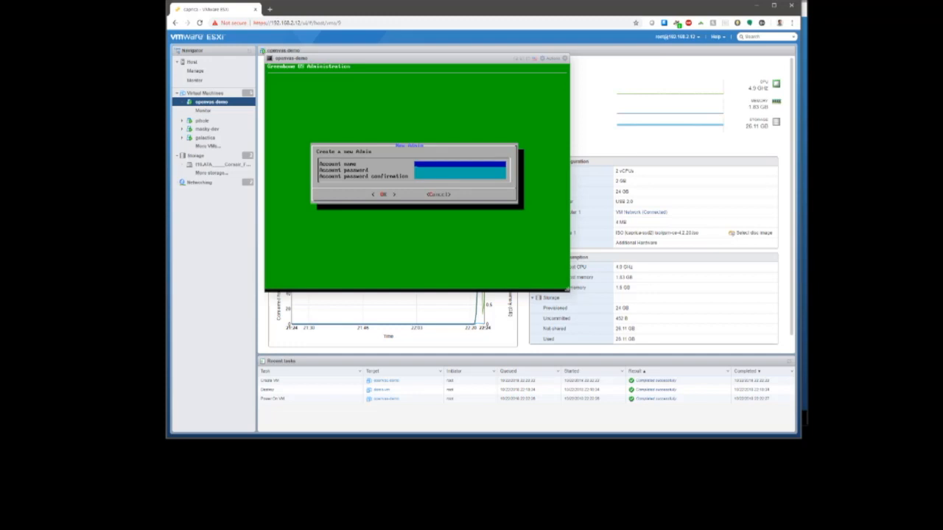
- Create the web admin account 'webadmin' with its password and dismiss the confirmation
text(webadmin)
key(Tab)
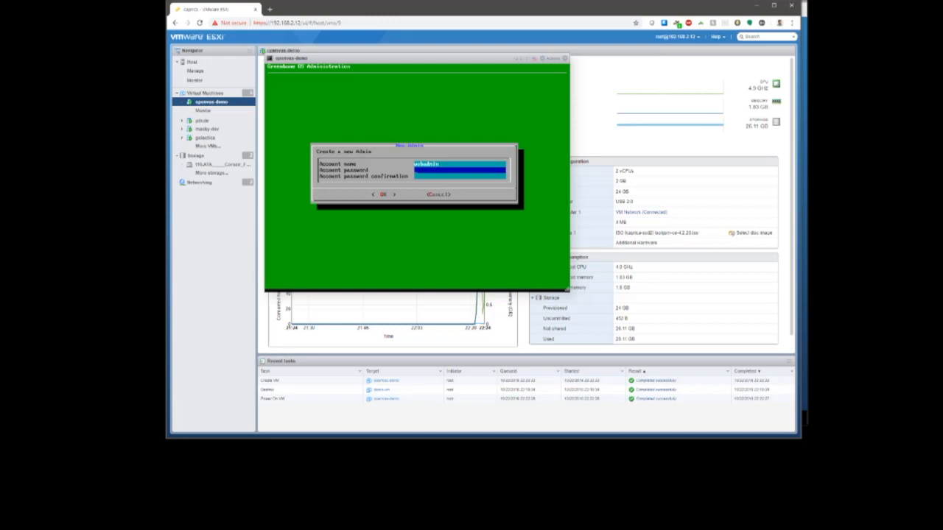
text(********)
key(Tab)
text(********)
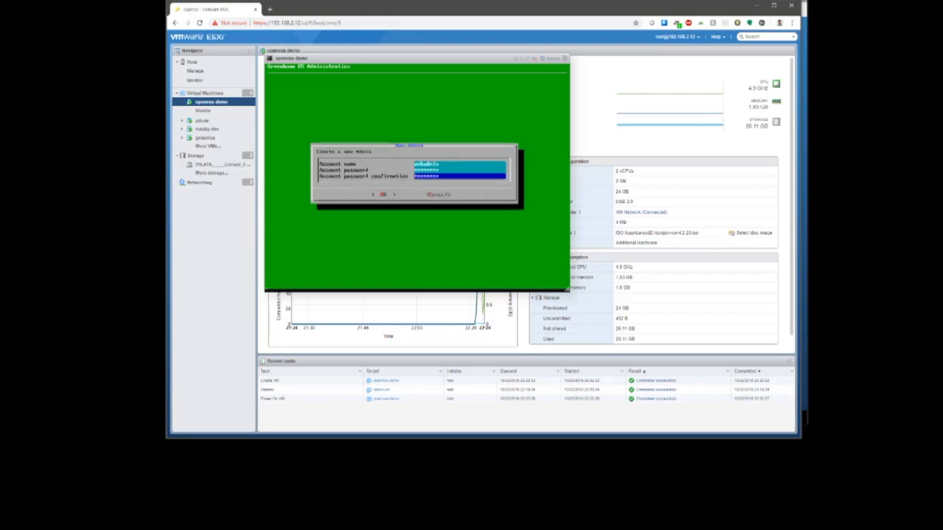
key(Return)
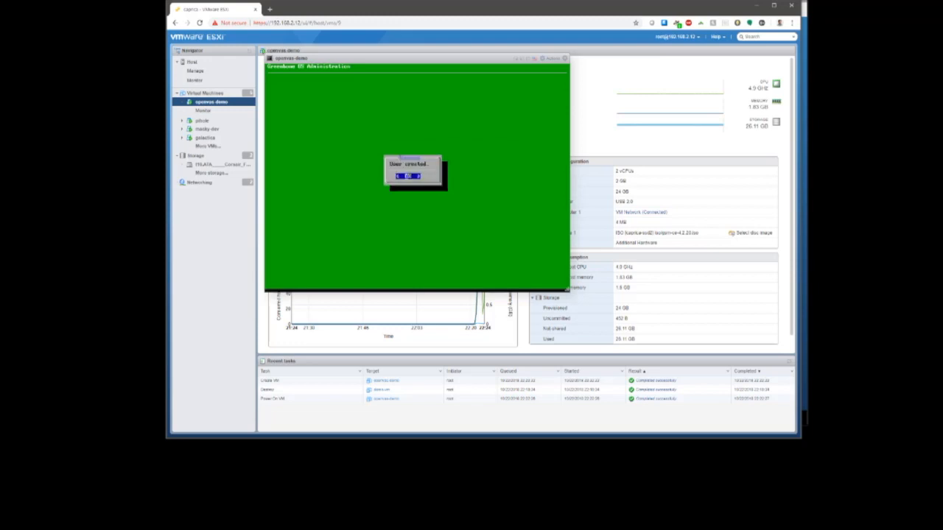
key(Return)
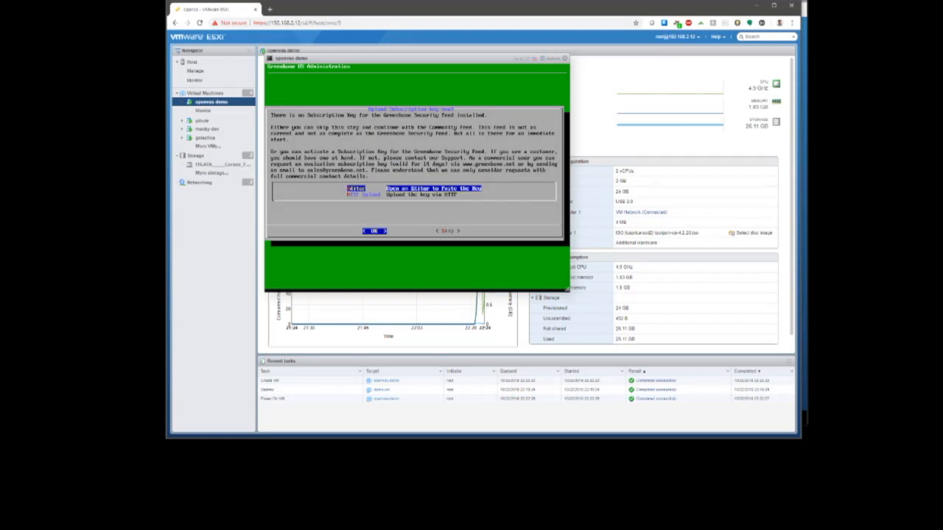
- Skip the subscription key upload and decline downloading the feed now
key(Tab)
key(Return)
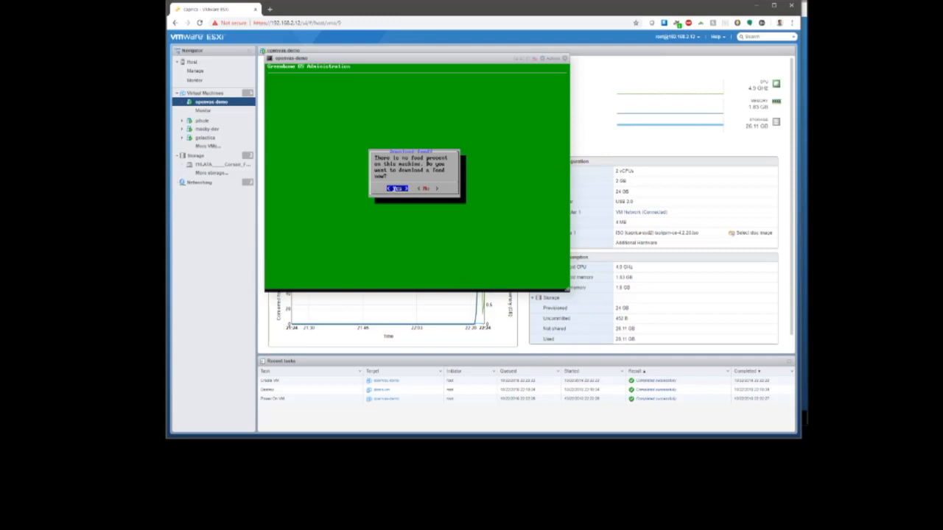
key(Right)
key(Return)
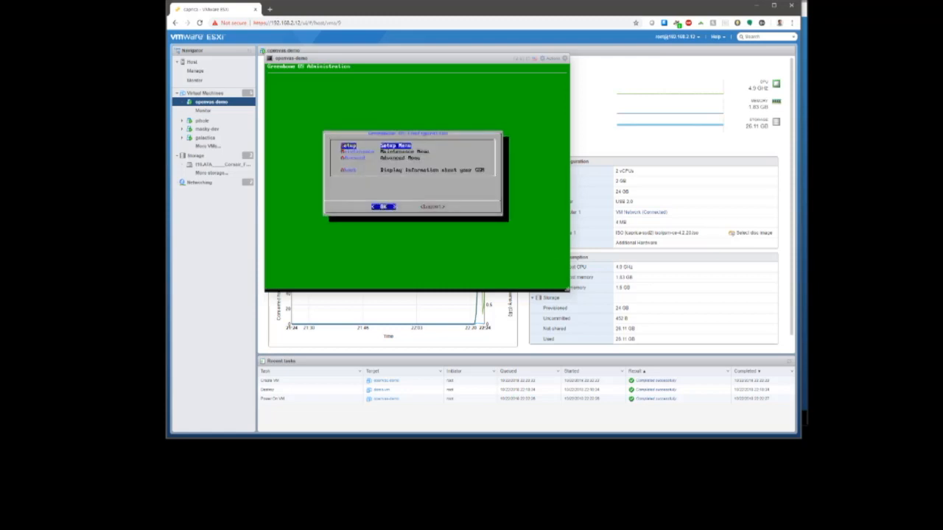
- Log out of the Greenbone OS admin menu, confirming with Yes
key(Tab)
key(Return)
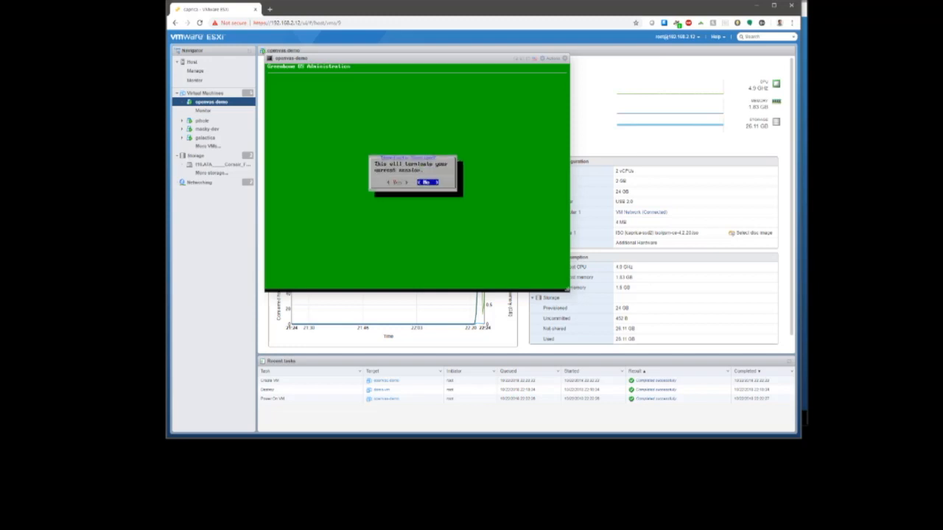
key(Left)
key(Return)
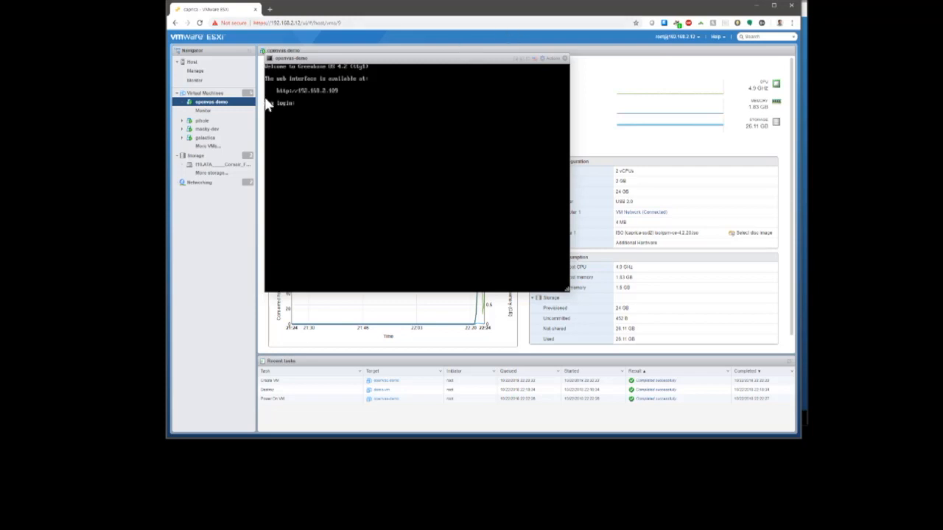
click(335, 22)
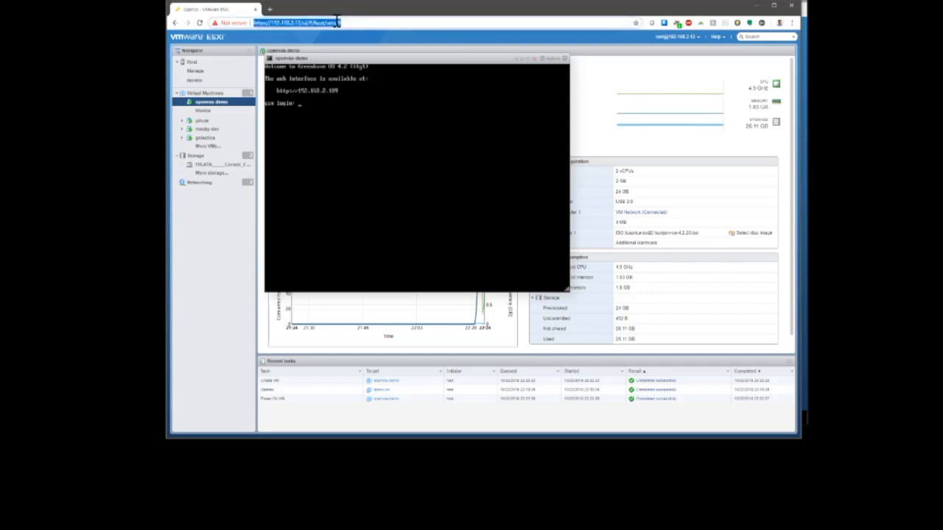
key(ctrl+t)
text(192.168.2)
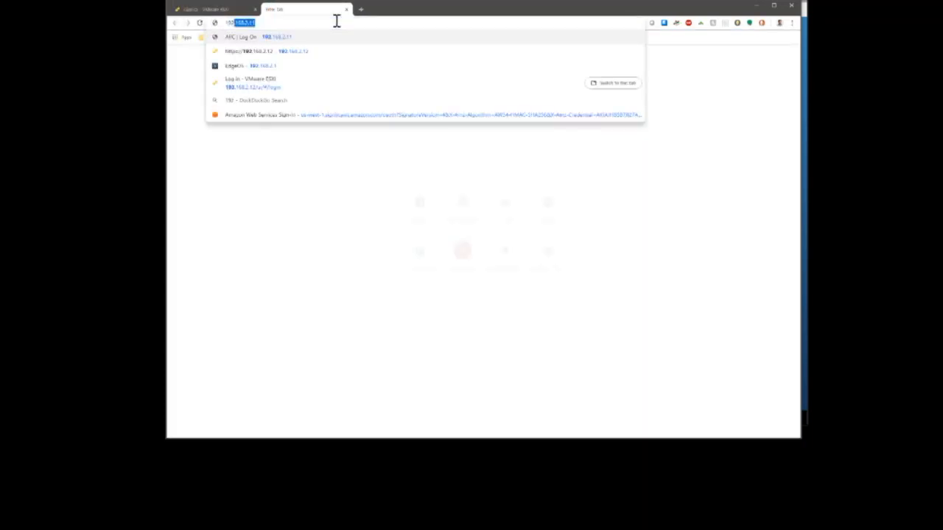
key(BackSpace)
text(2.109)
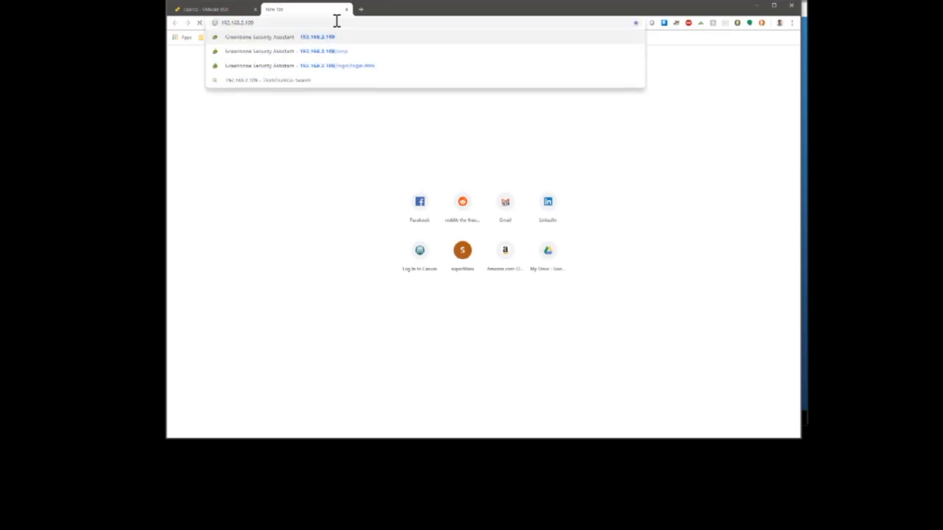
key(Return)
click(385, 243)
click(411, 299)
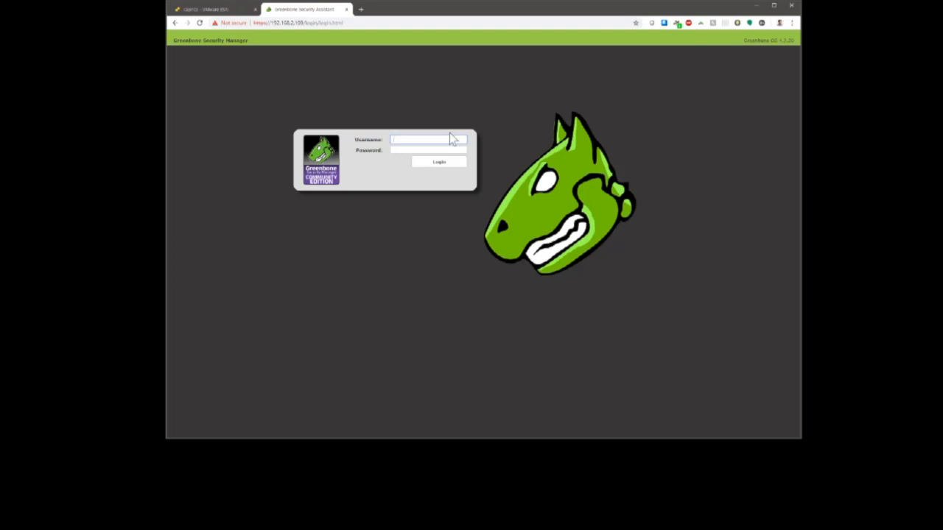
- Sign in to Greenbone Security Manager as scanadmin with its password
text(scanadmin)
key(Tab)
text(••••••••)
key(Return)
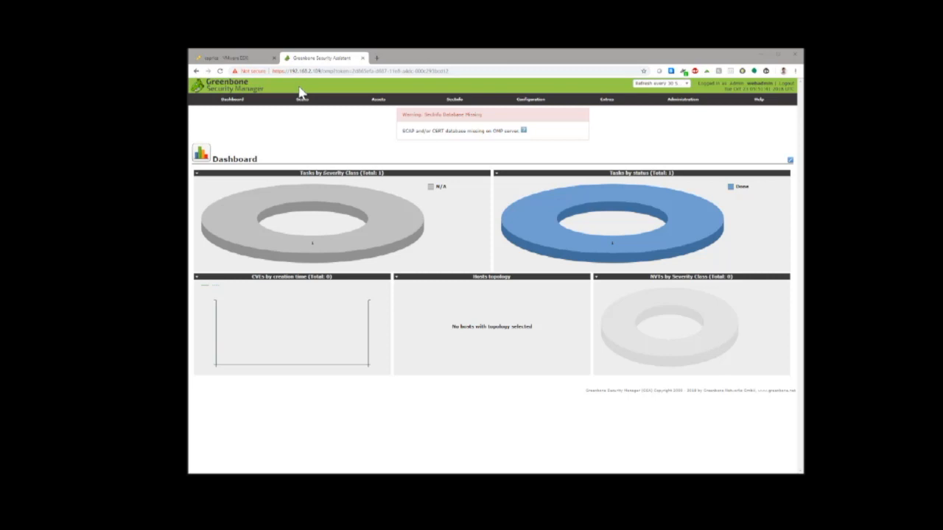
mouse_move(303, 100)
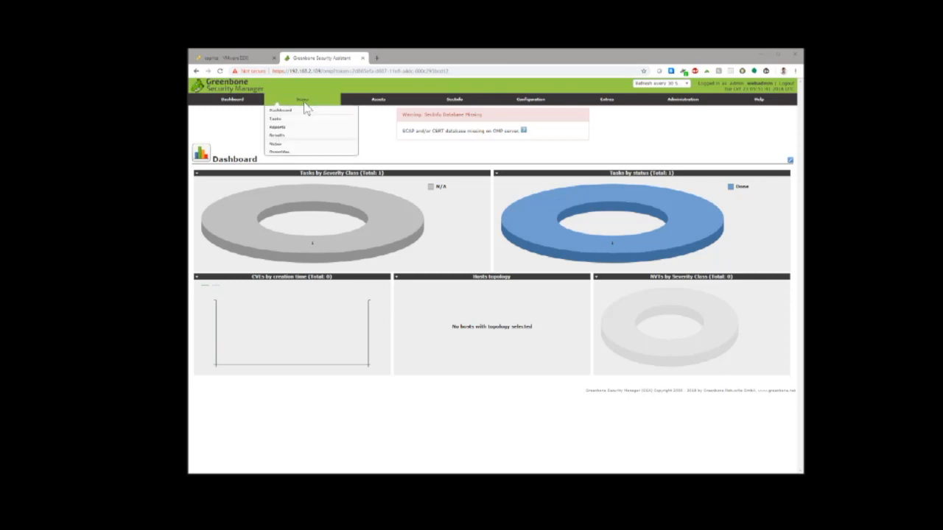
- Go to Scans > Tasks, restart the existing 192.168.20.109 scan, and bring up the Task Wizard
click(298, 121)
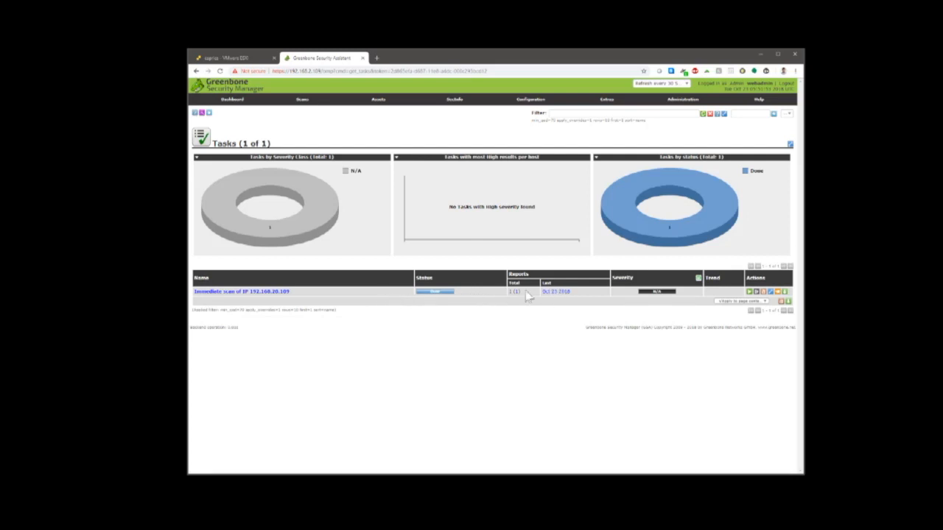
mouse_move(658, 249)
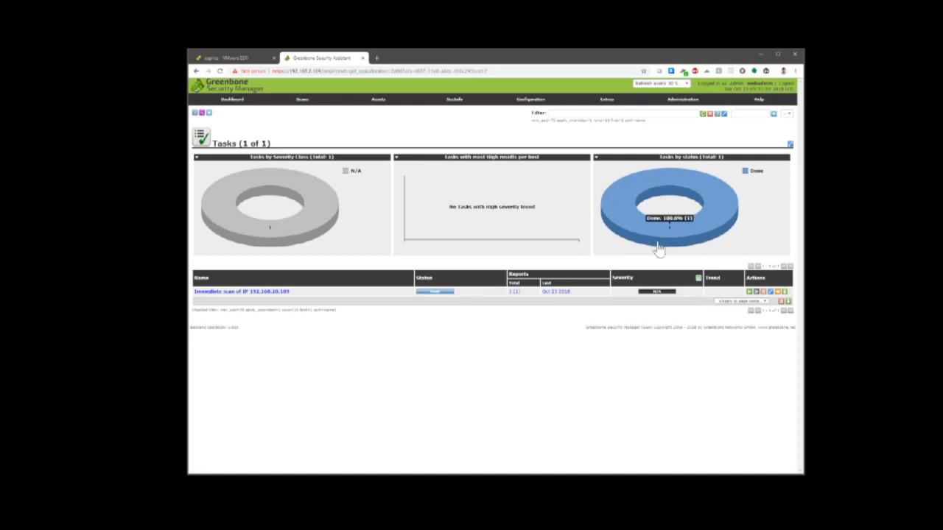
click(753, 294)
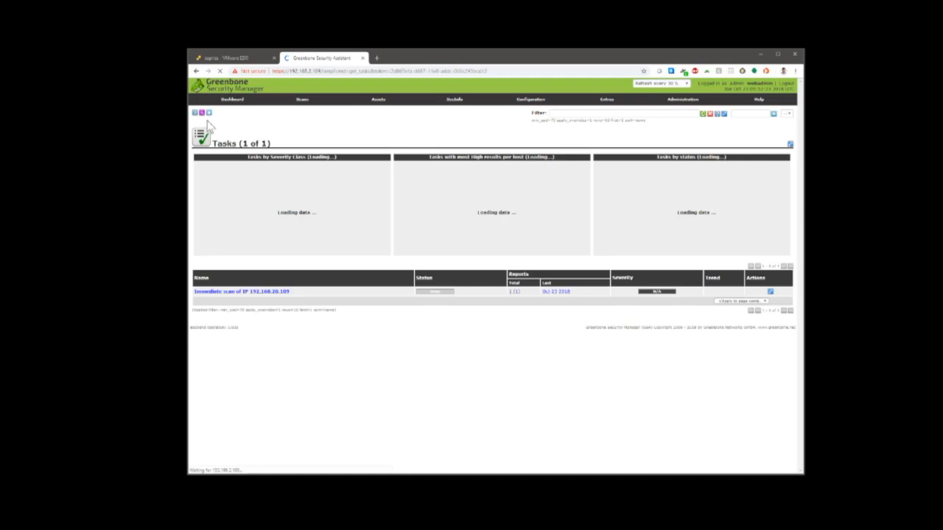
mouse_move(202, 115)
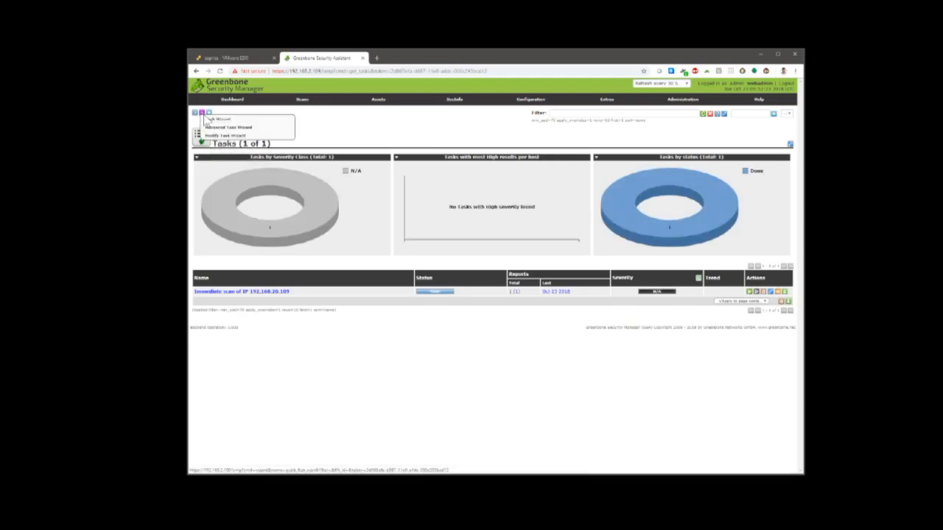
click(207, 120)
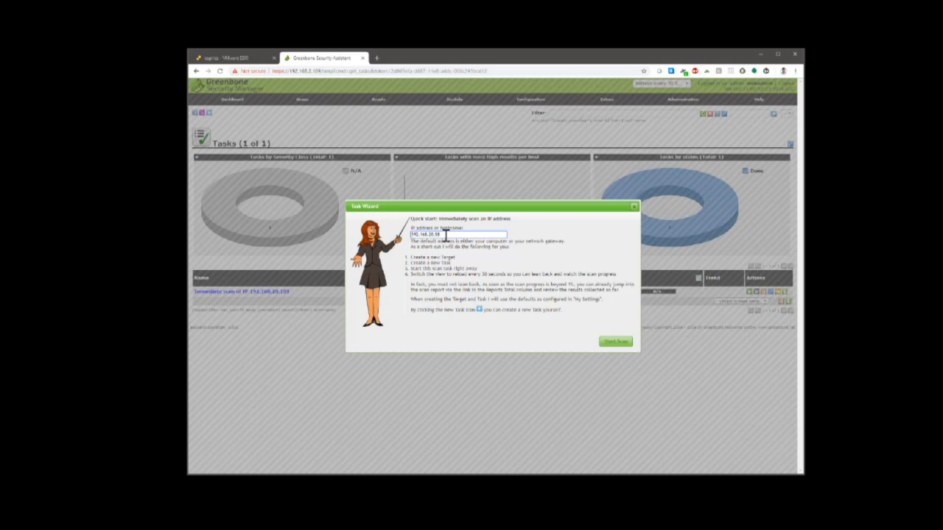
- Correct the wizard's target IP to 192.168.20.109 and start the scan
drag(435, 234, 449, 236)
drag(435, 234, 483, 236)
click(611, 349)
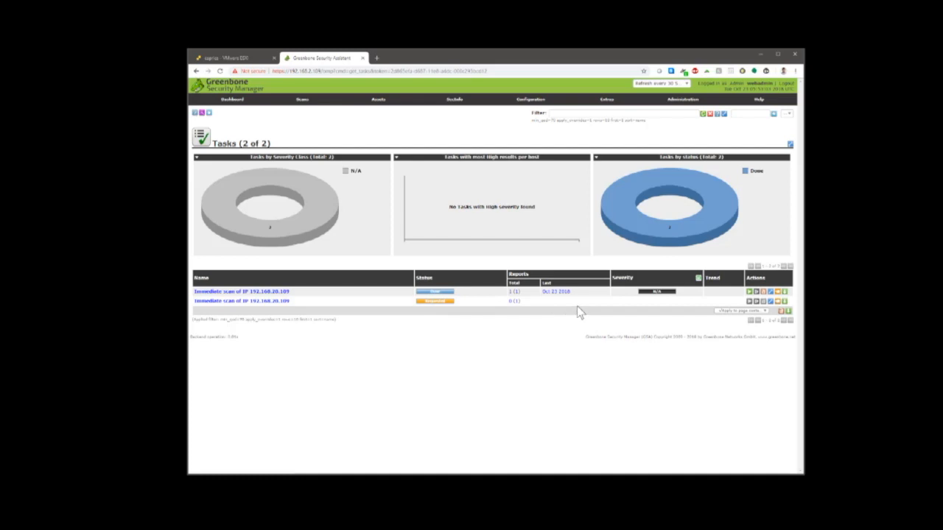
- Refresh the task list and open the 192.168.20.109 scan task's details to review its scanner information
click(220, 71)
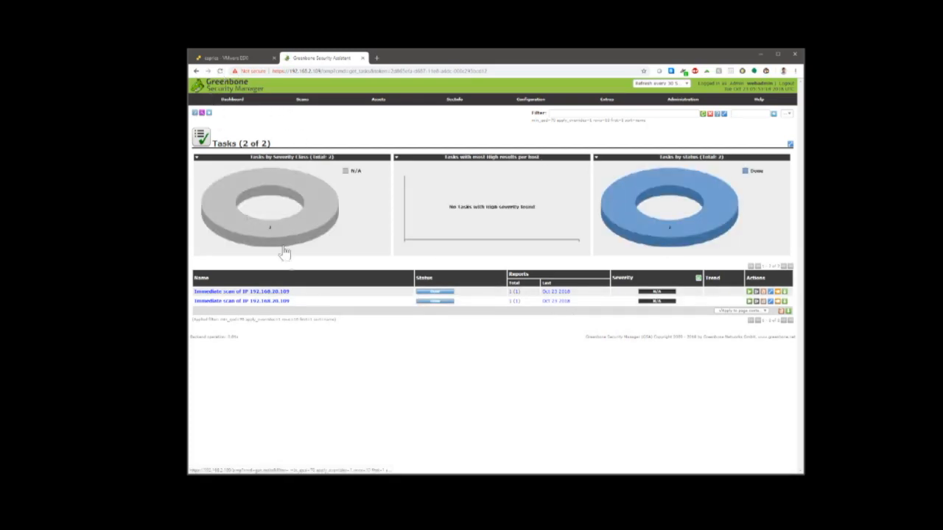
click(268, 303)
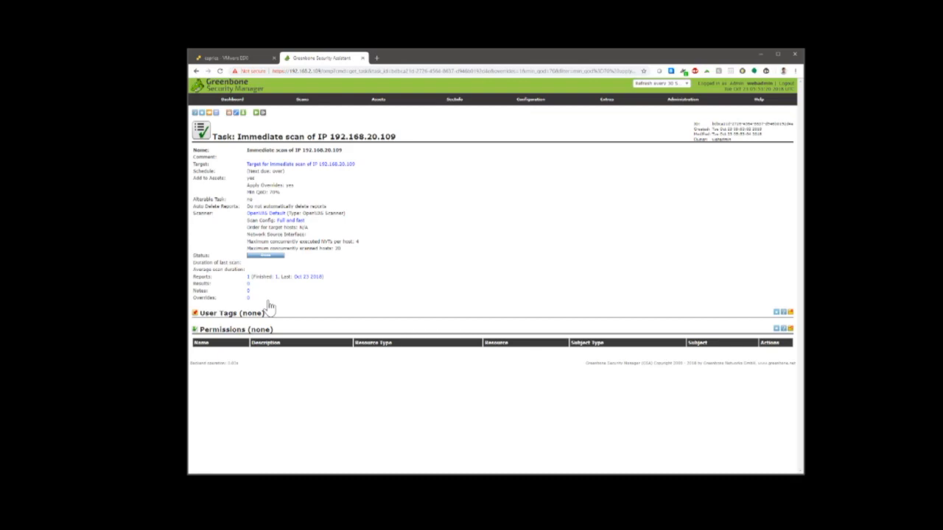
drag(347, 214, 302, 227)
click(312, 236)
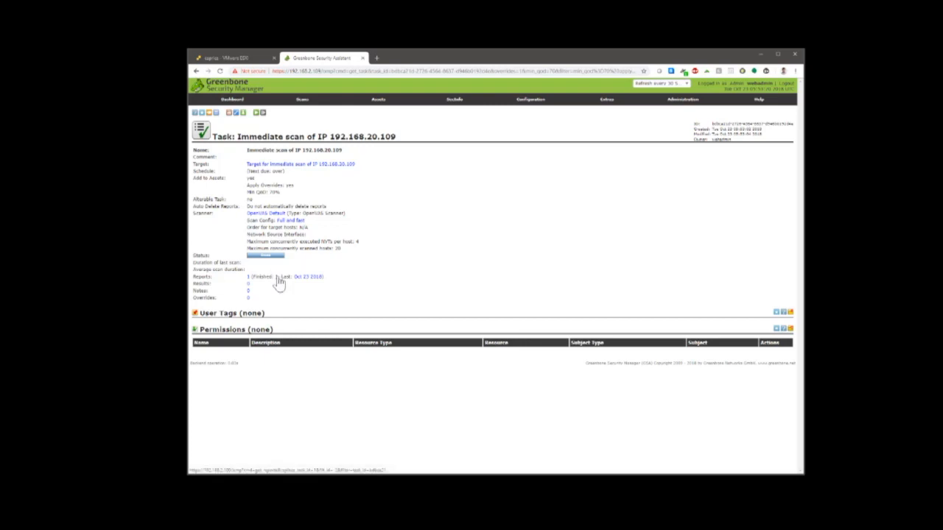
- Open the task's reports list and check its one finished report shows zero High results
click(277, 279)
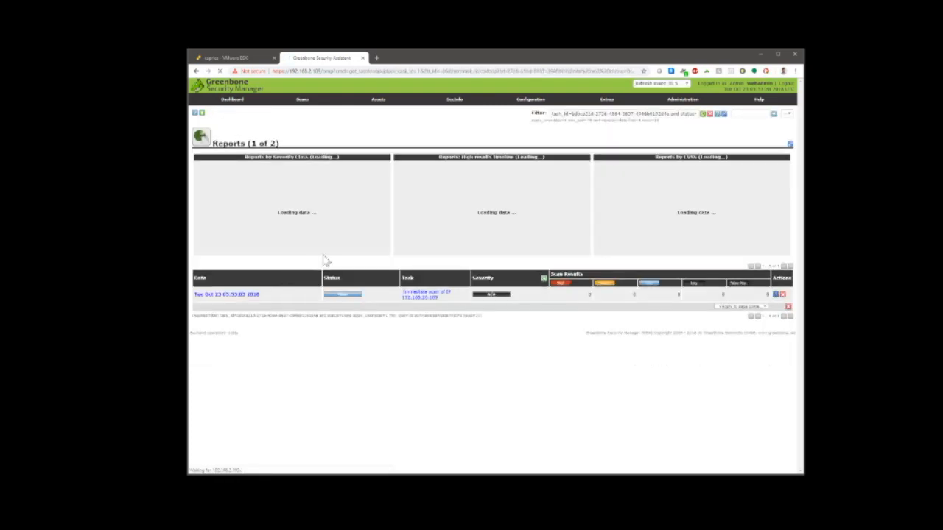
double_click(590, 297)
click(636, 296)
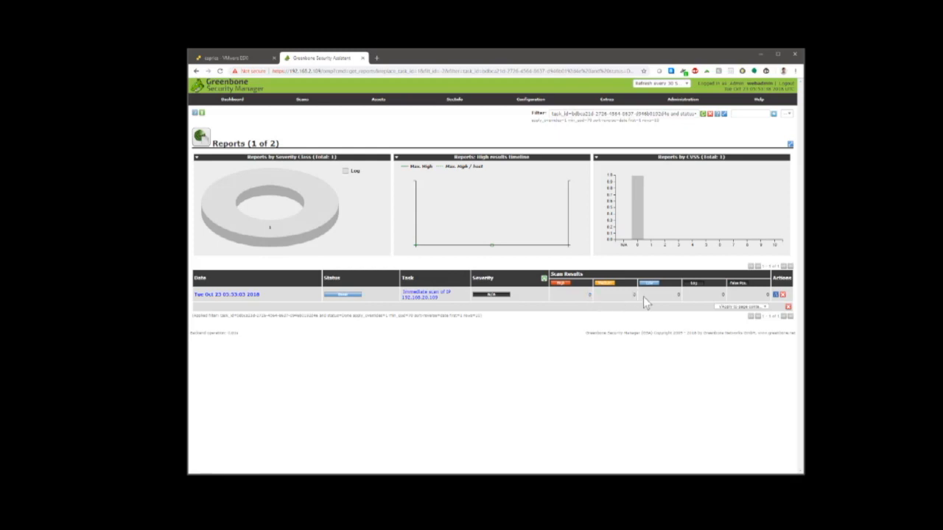